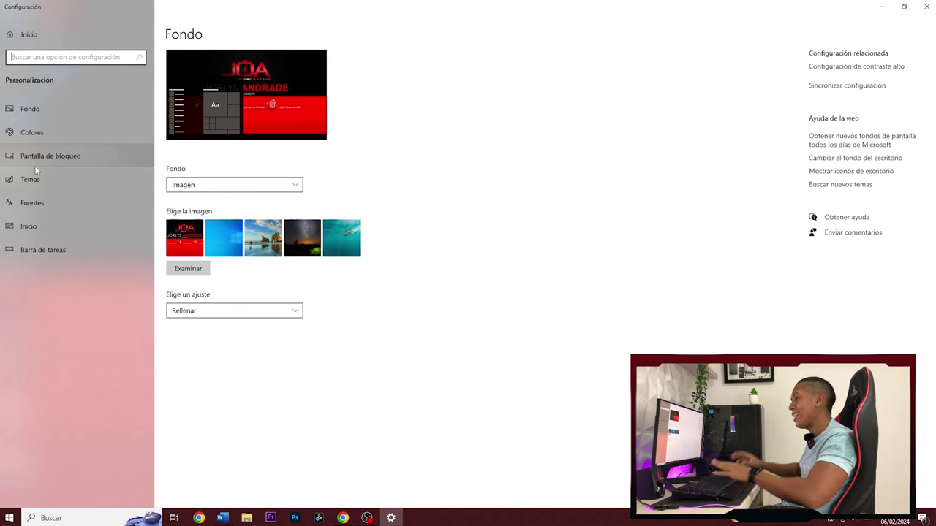
Try the Presentación background type, reviewing its album folder and image-change interval options, and return the background to Imagen.
{"action": "left_click", "coordinate": [45, 114]}
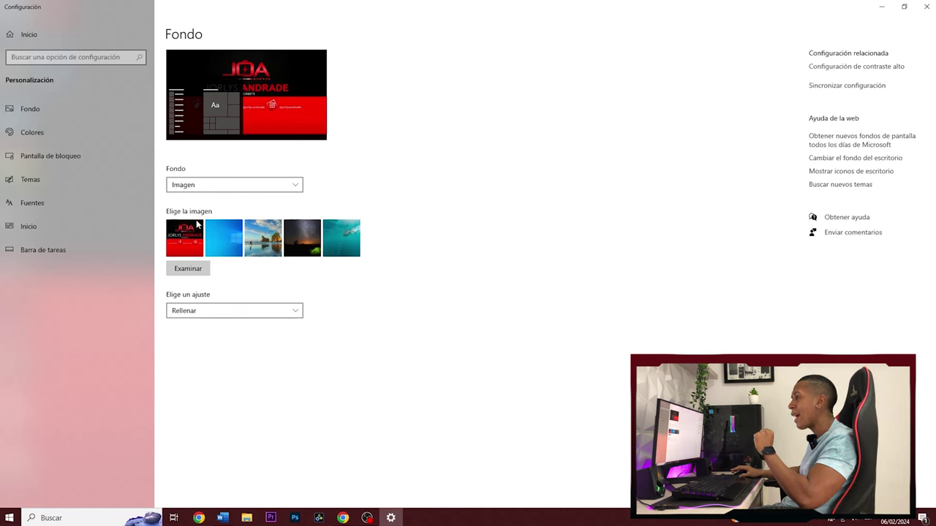
{"action": "left_click", "coordinate": [290, 188]}
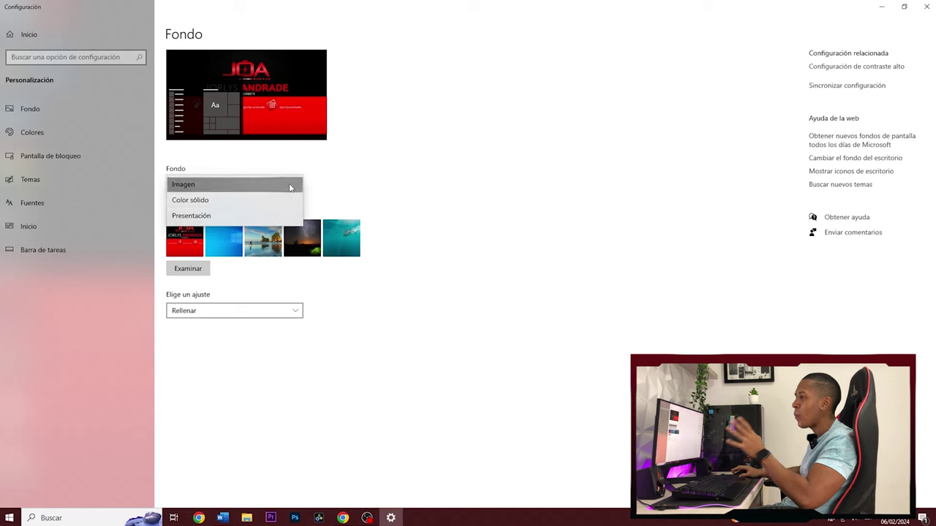
{"action": "left_click", "coordinate": [247, 213]}
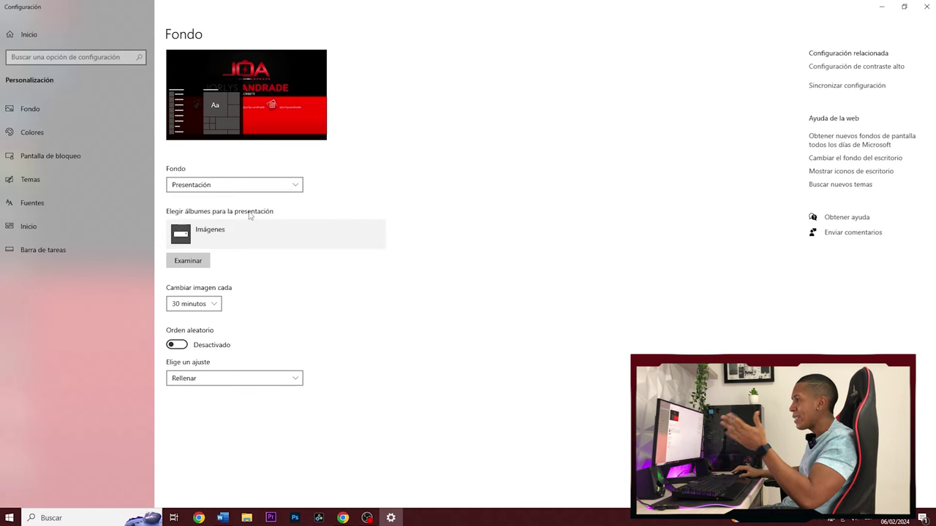
{"action": "left_click", "coordinate": [188, 261]}
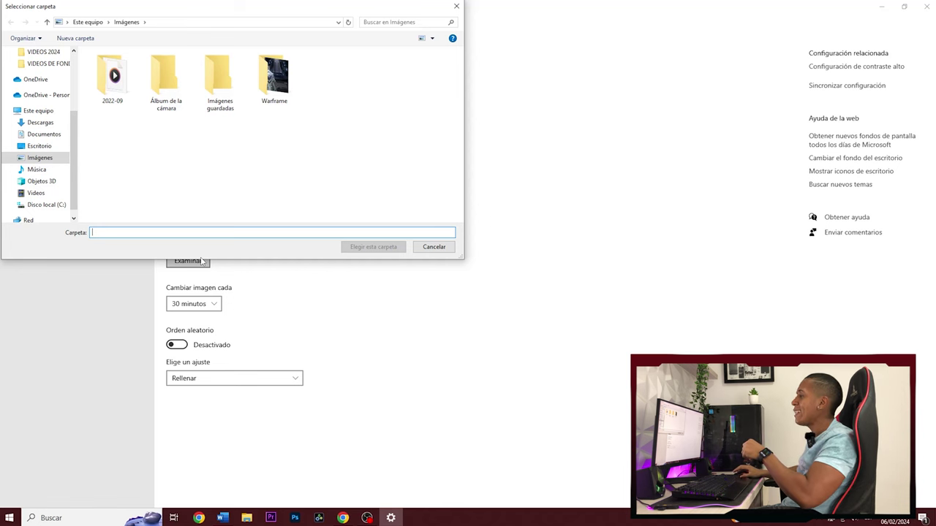
{"action": "left_click", "coordinate": [441, 250]}
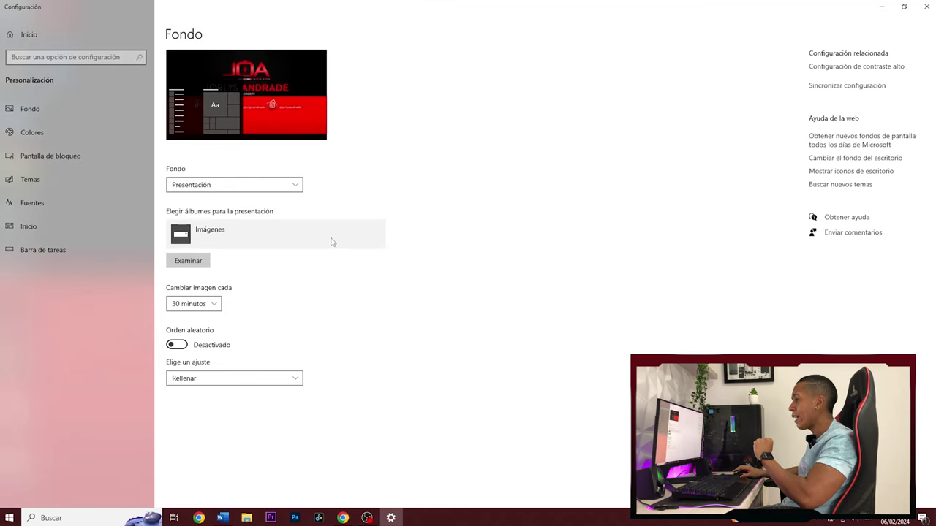
{"action": "left_click", "coordinate": [206, 304]}
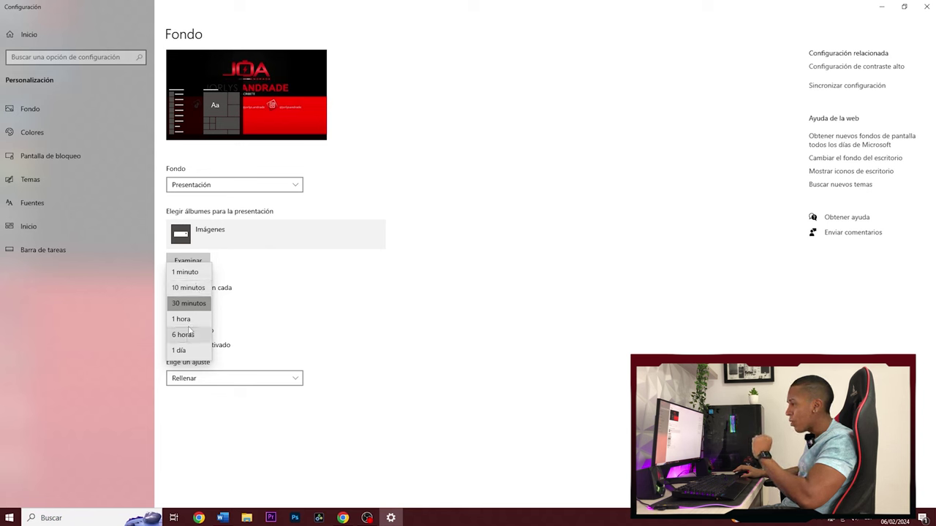
{"action": "left_click", "coordinate": [303, 332]}
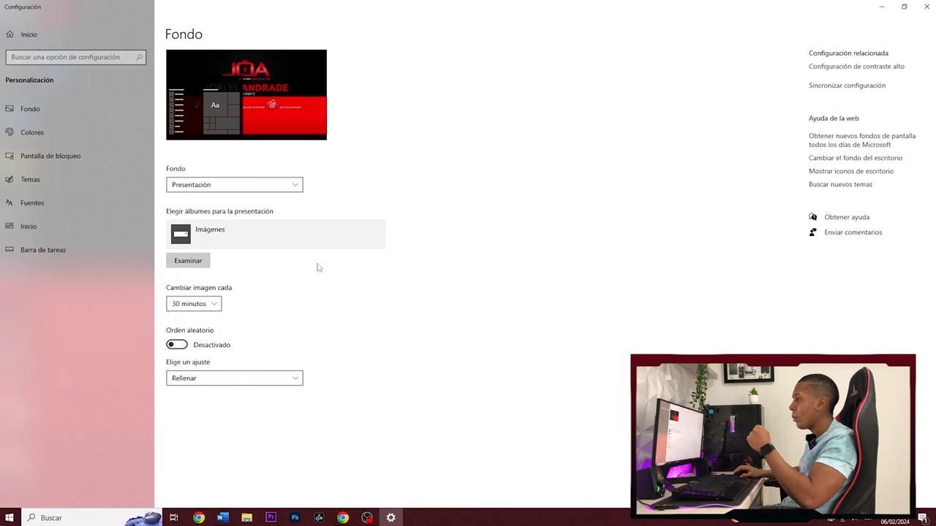
{"action": "left_click", "coordinate": [297, 186]}
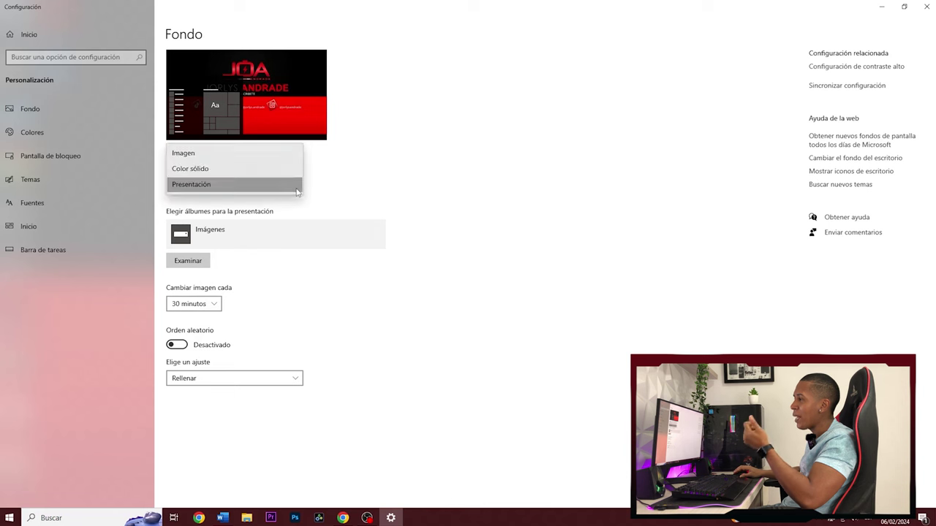
{"action": "left_click", "coordinate": [245, 155]}
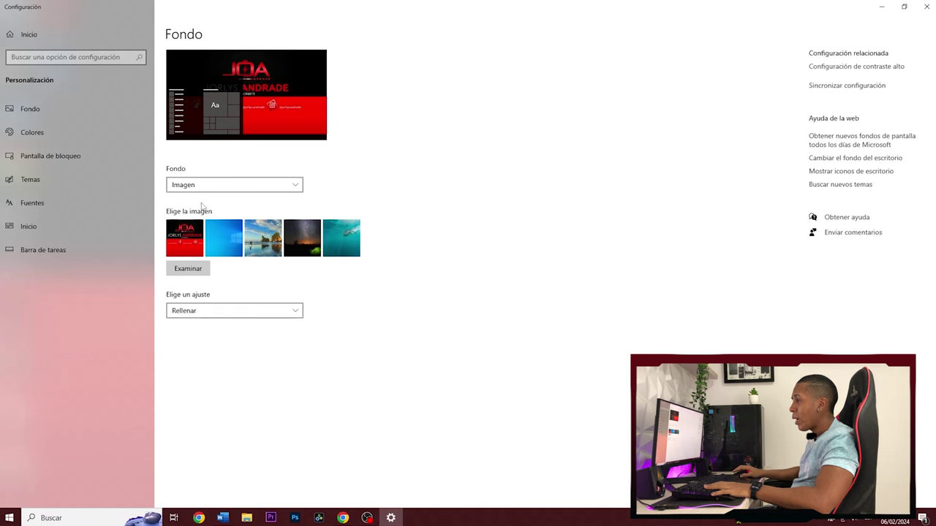
Review the fit options for the background image, keep Rellenar, and view the wallpaper on the desktop before returning to the background settings.
{"action": "left_click", "coordinate": [295, 313]}
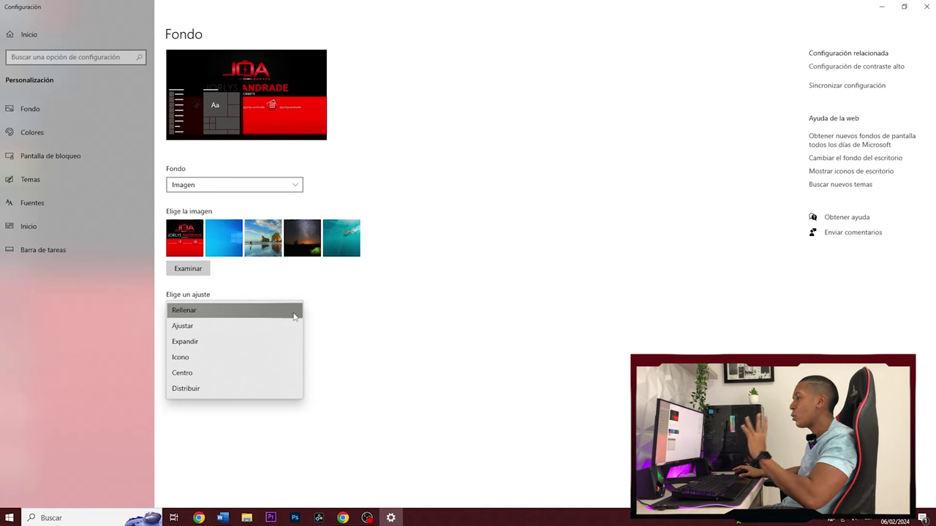
{"action": "left_click", "coordinate": [285, 311]}
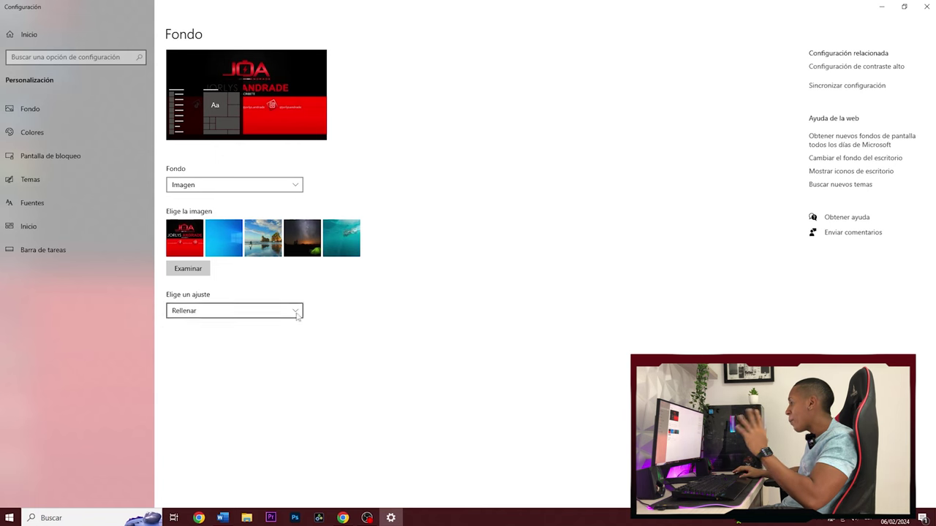
{"action": "key", "text": "super+d"}
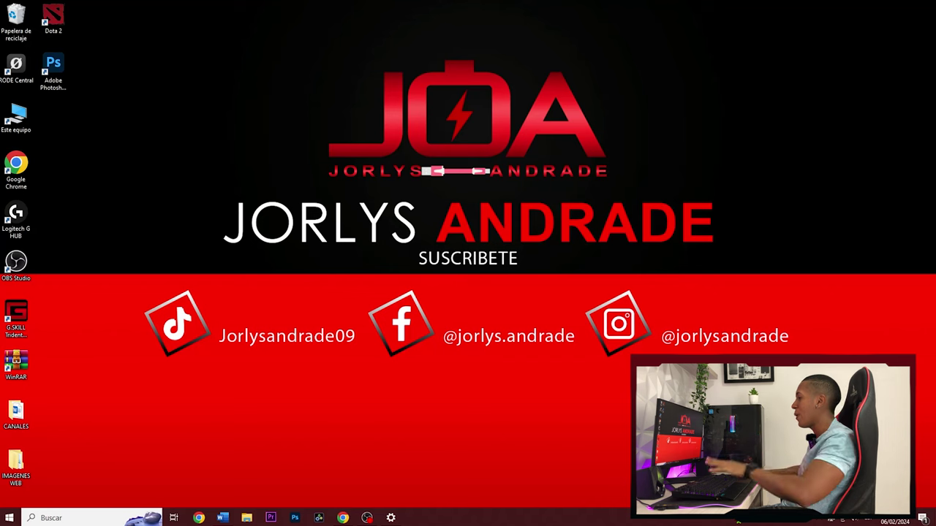
{"action": "left_click", "coordinate": [391, 518]}
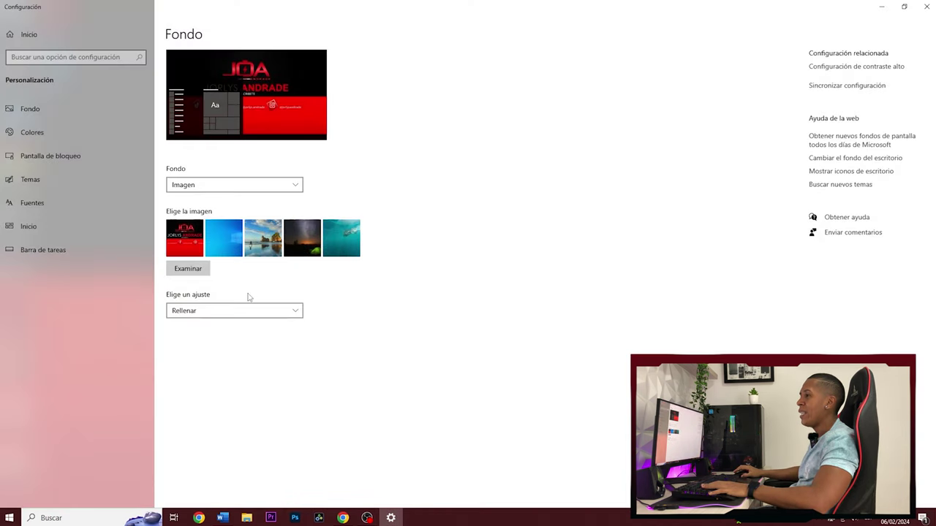
Open the Colores settings and try the Oscuro color mode, checking its look in the Start menu.
{"action": "left_click", "coordinate": [33, 135]}
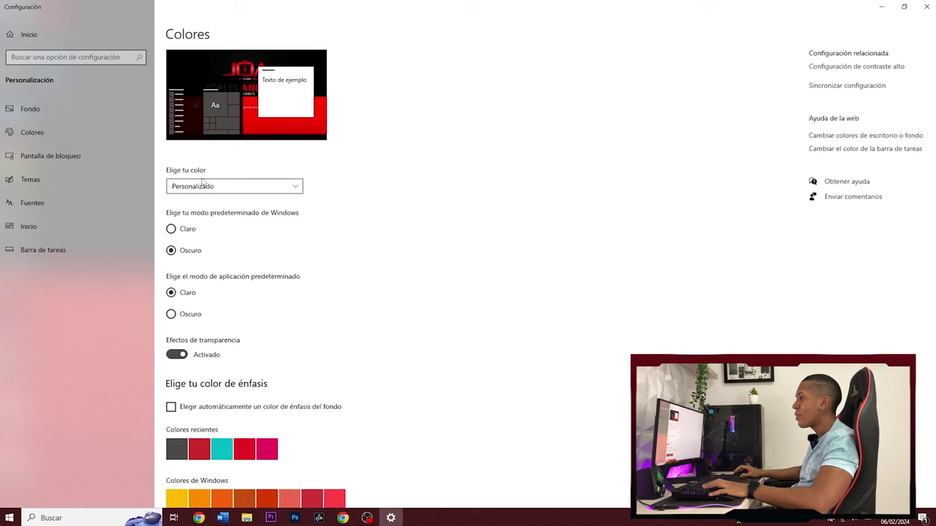
{"action": "left_click", "coordinate": [275, 189]}
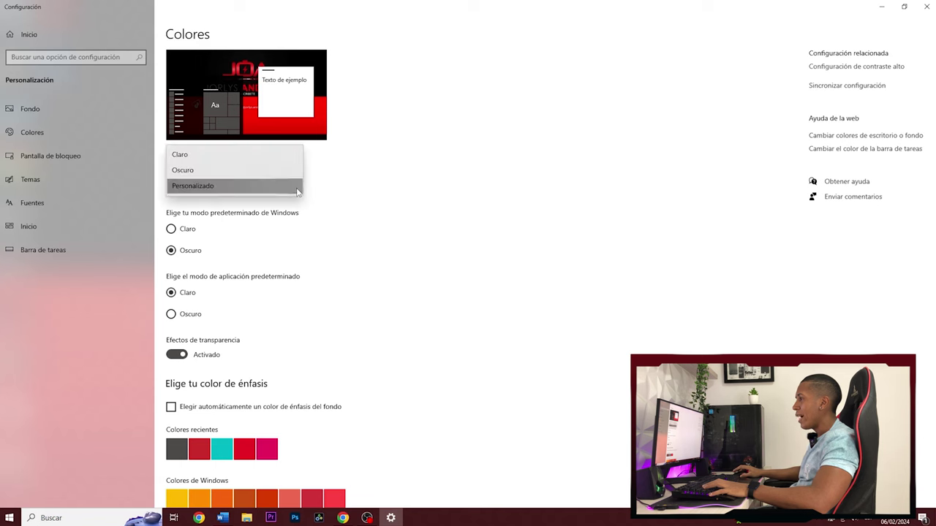
{"action": "left_click", "coordinate": [192, 170]}
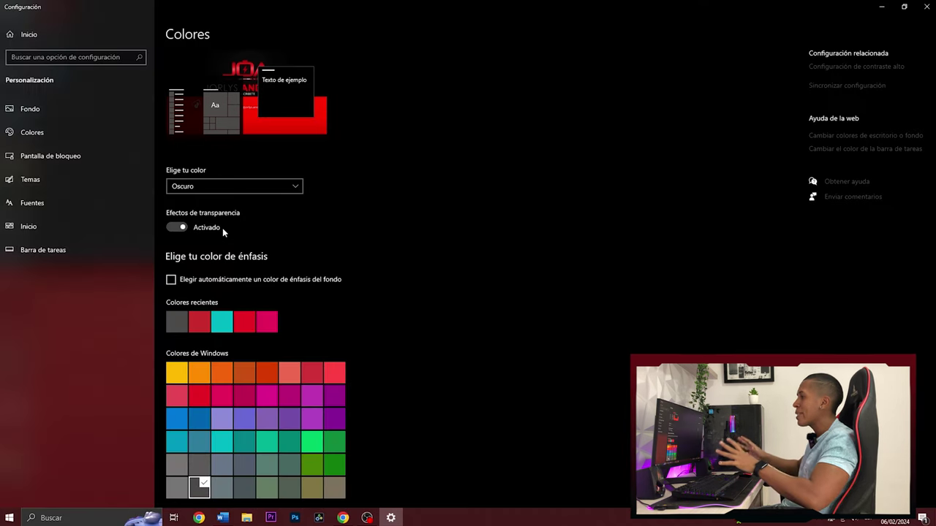
{"action": "left_click", "coordinate": [8, 517]}
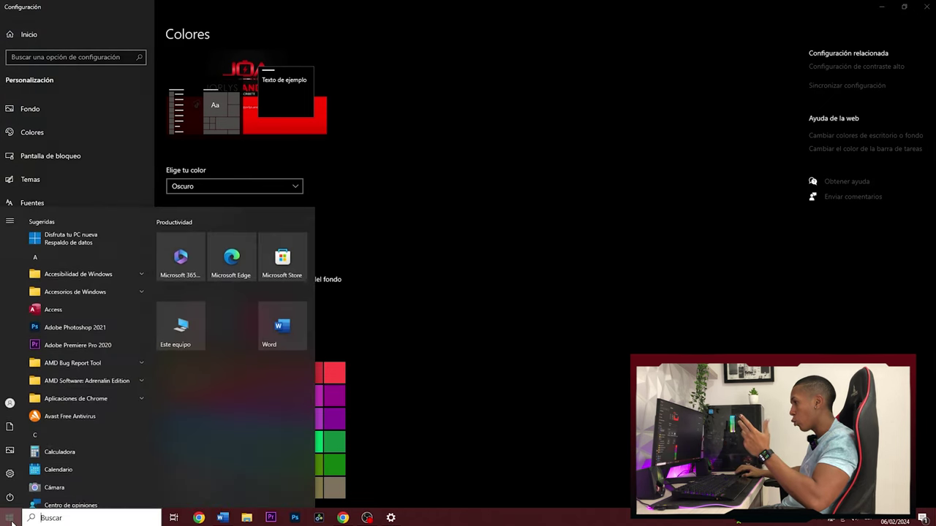
{"action": "left_click", "coordinate": [9, 518]}
Preview the Claro color mode and switch to Personalizado with Oscuro as the default Windows mode.
{"action": "left_click", "coordinate": [292, 188]}
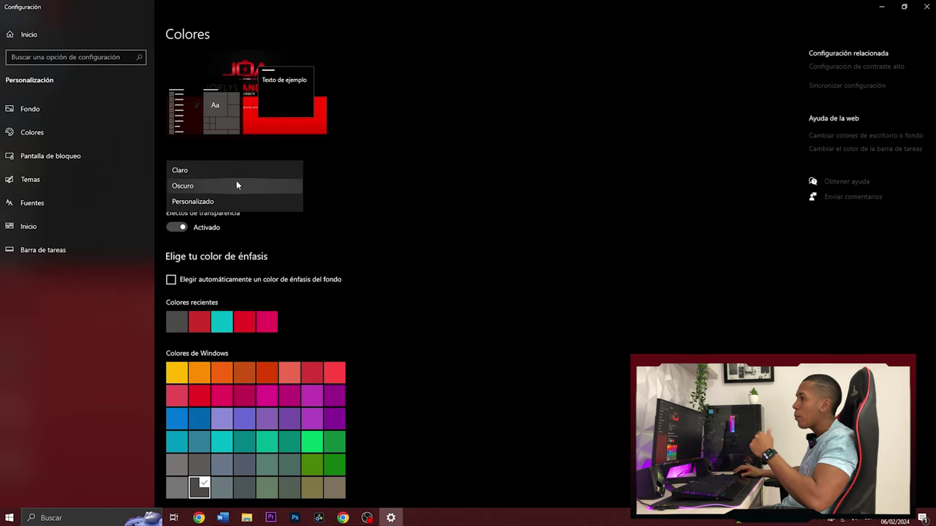
{"action": "left_click", "coordinate": [220, 170]}
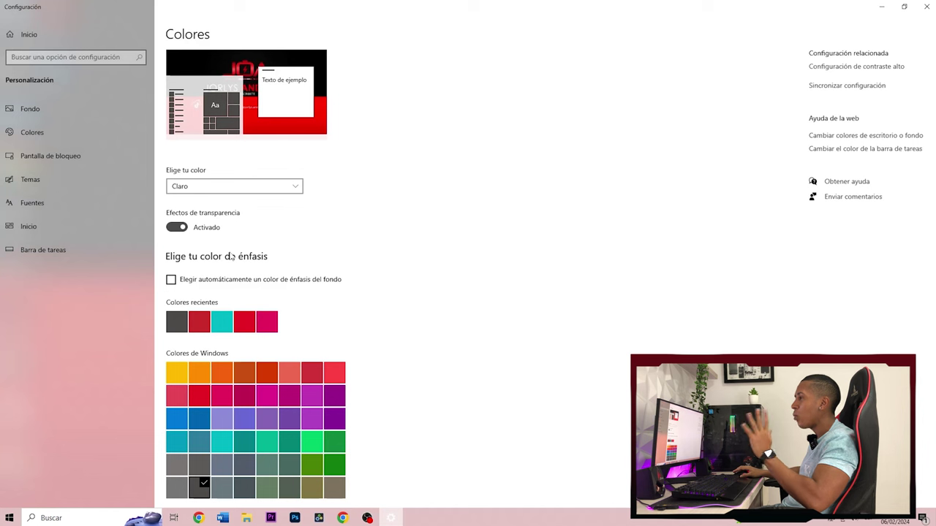
{"action": "left_click", "coordinate": [297, 186]}
{"action": "left_click", "coordinate": [264, 218]}
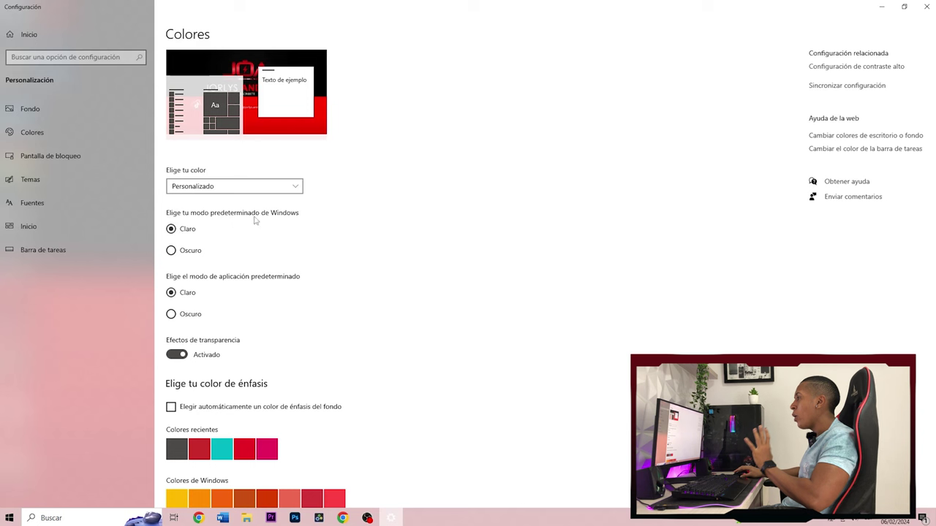
{"action": "left_click", "coordinate": [170, 251]}
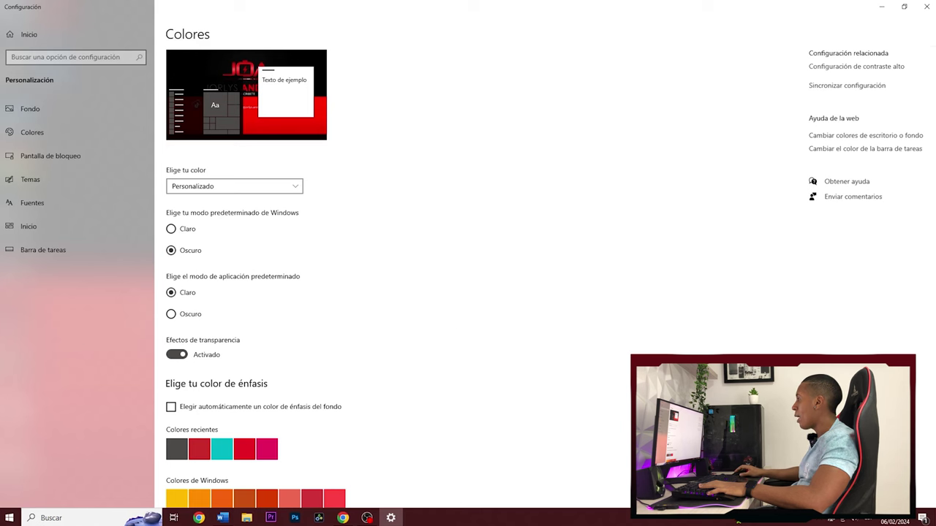
Try the Oscuro default app mode and disabled transparency effects, restoring Claro and re-enabling the effects.
{"action": "left_click_drag", "start_coordinate": [933, 221], "coordinate": [919, 319]}
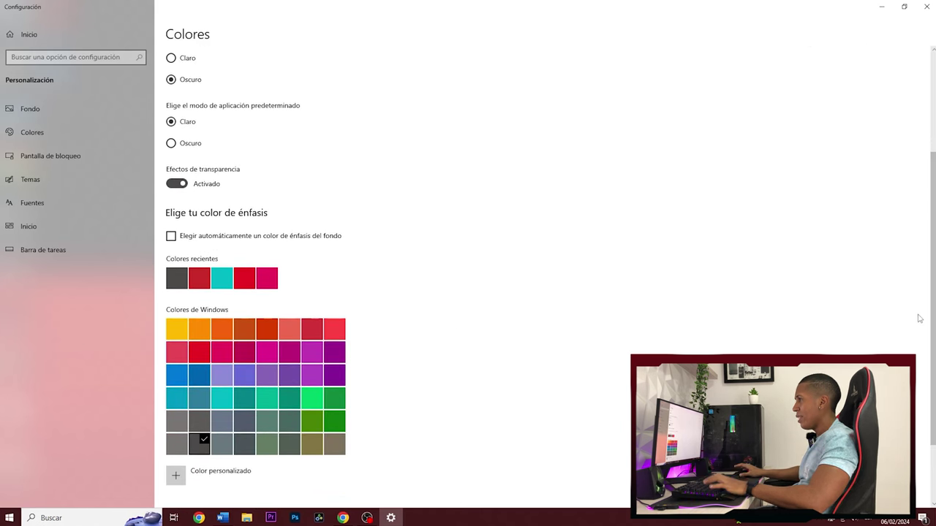
{"action": "left_click", "coordinate": [172, 146]}
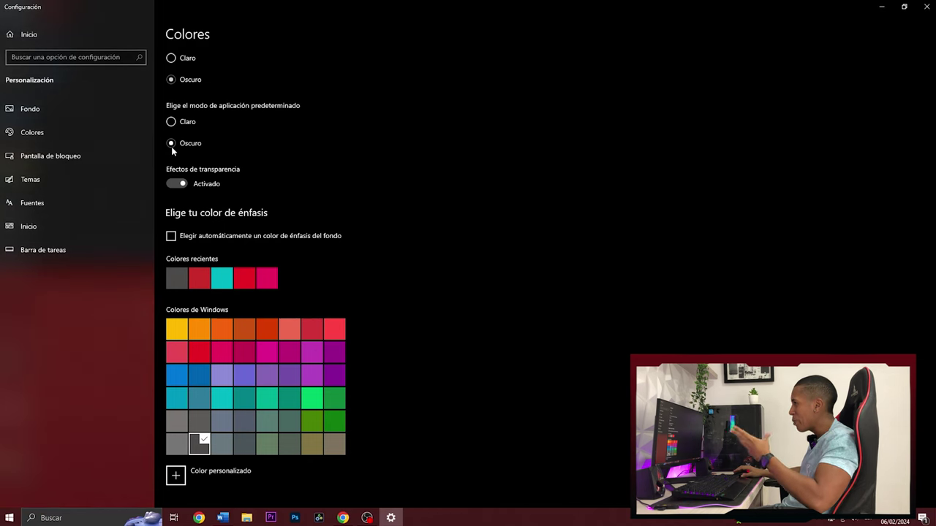
{"action": "left_click", "coordinate": [170, 123]}
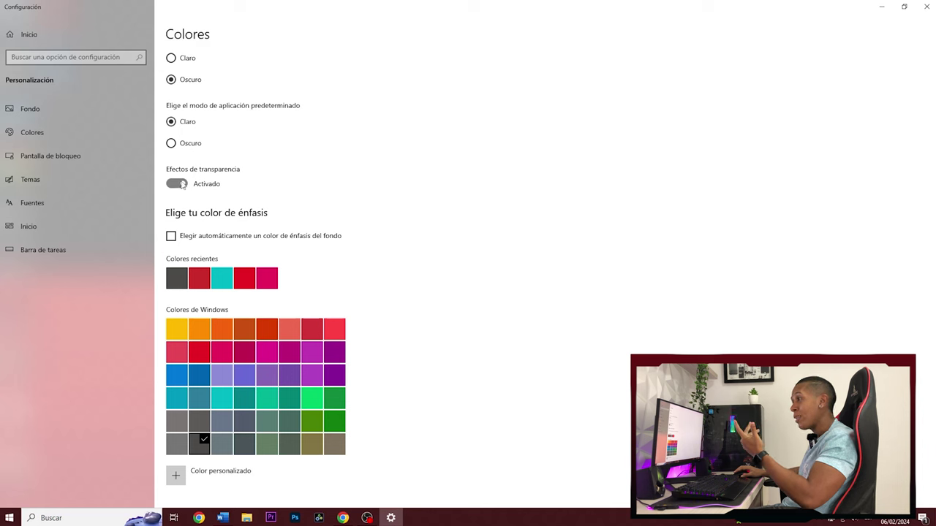
{"action": "left_click", "coordinate": [182, 185]}
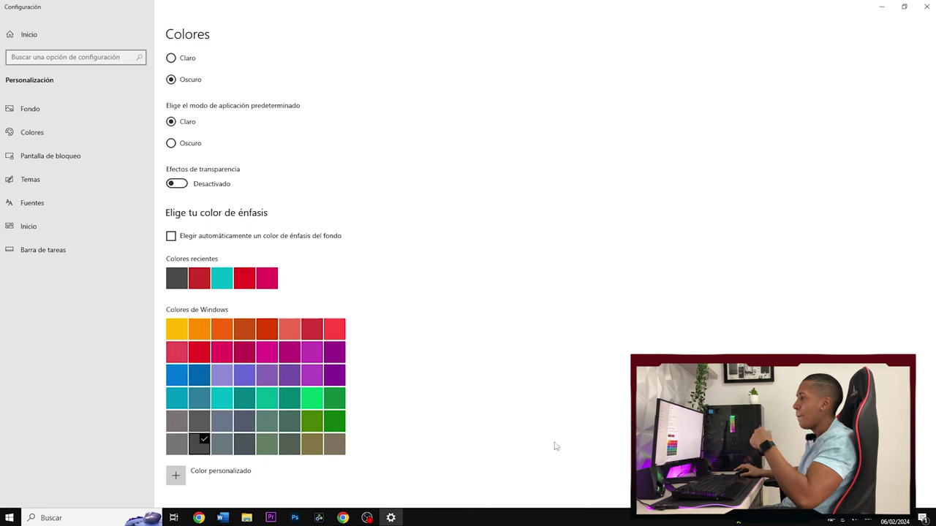
{"action": "left_click", "coordinate": [184, 188]}
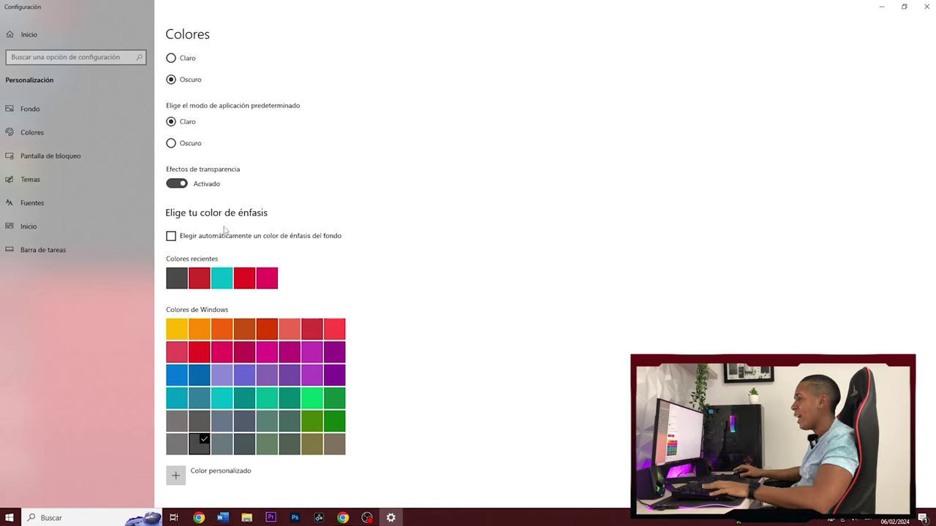
Try the turquoise, dark red and magenta recent accent colors, and return to the dark grey one.
{"action": "left_click", "coordinate": [223, 282]}
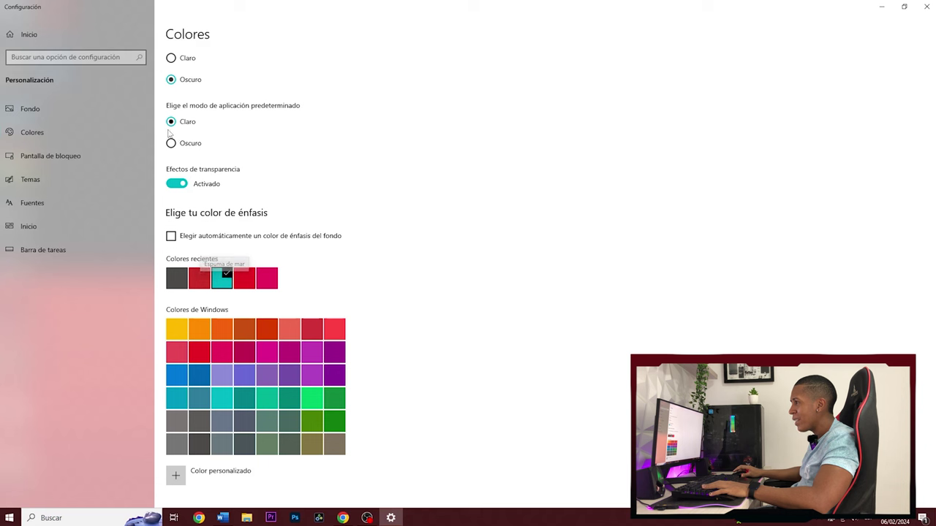
{"action": "left_click", "coordinate": [201, 280]}
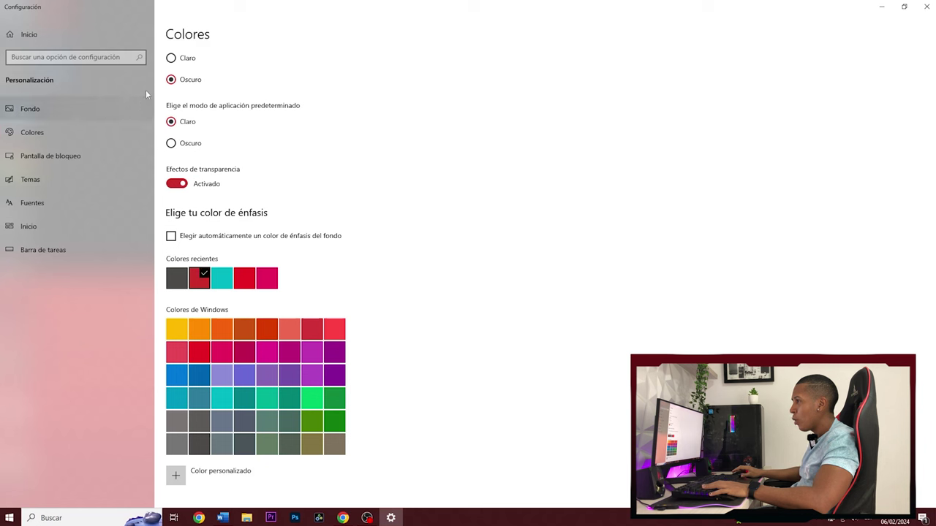
{"action": "left_click", "coordinate": [267, 280]}
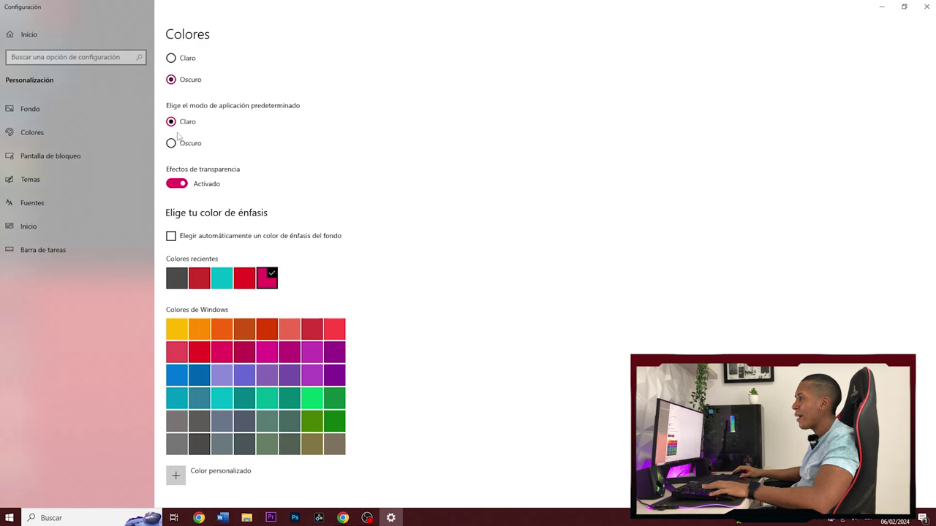
{"action": "left_click", "coordinate": [176, 284]}
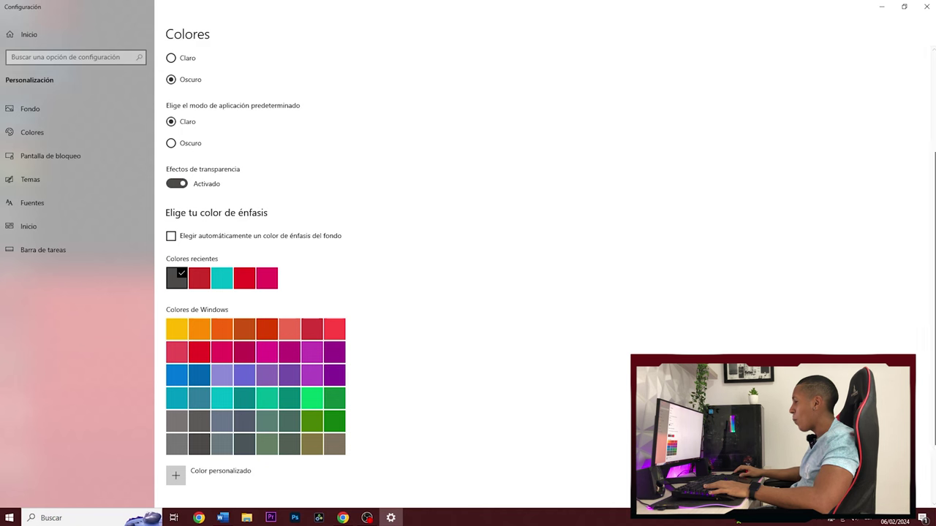
Show the accent color on the Start menu, taskbar and action center, trying bright red and turquoise before choosing yellow.
{"action": "scroll", "coordinate": [919, 328], "scroll_direction": "down", "scroll_amount": 3}
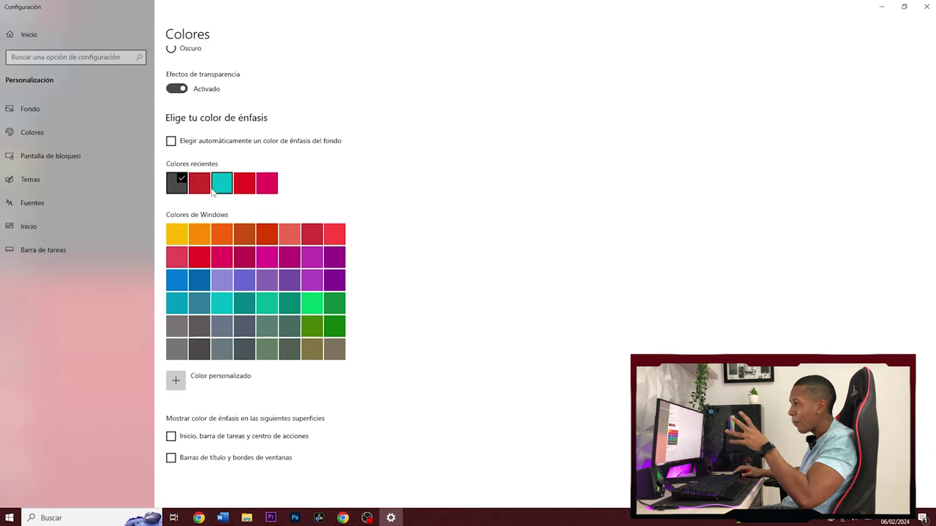
{"action": "left_click", "coordinate": [205, 190]}
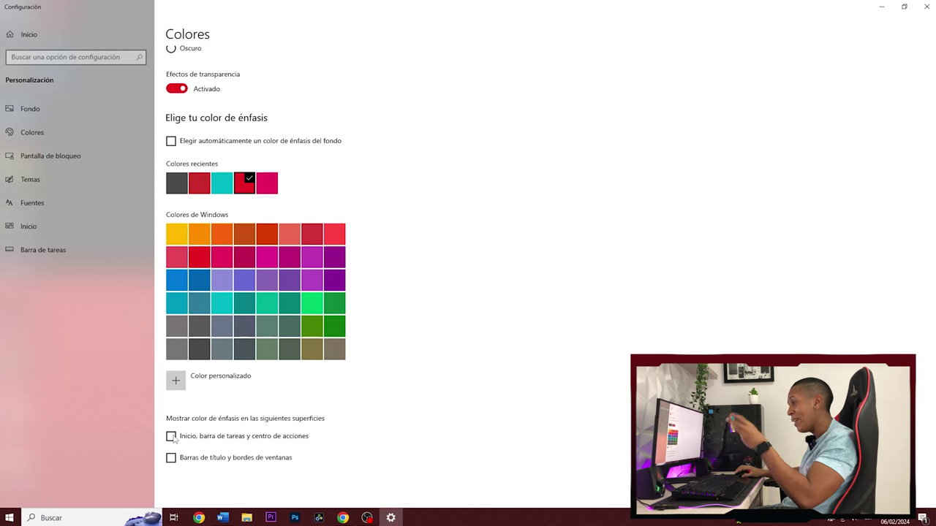
{"action": "left_click", "coordinate": [171, 437]}
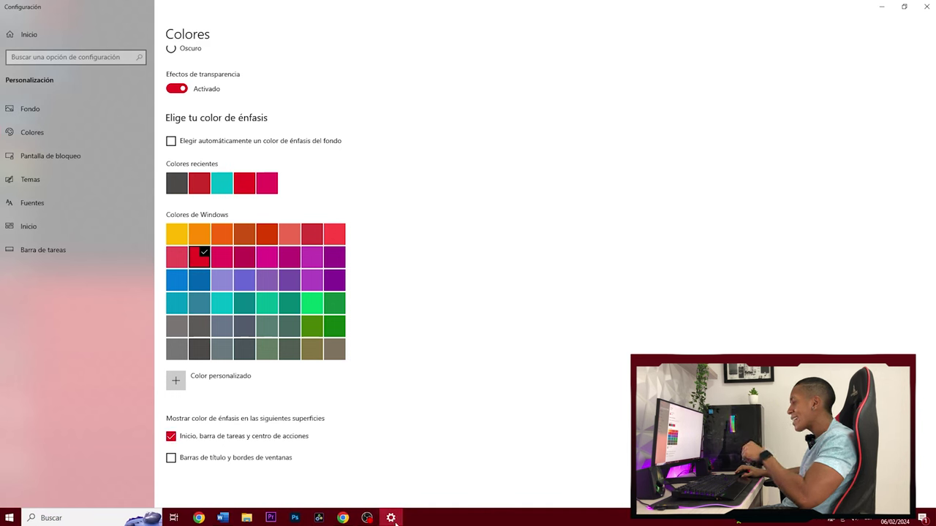
{"action": "left_click", "coordinate": [222, 189]}
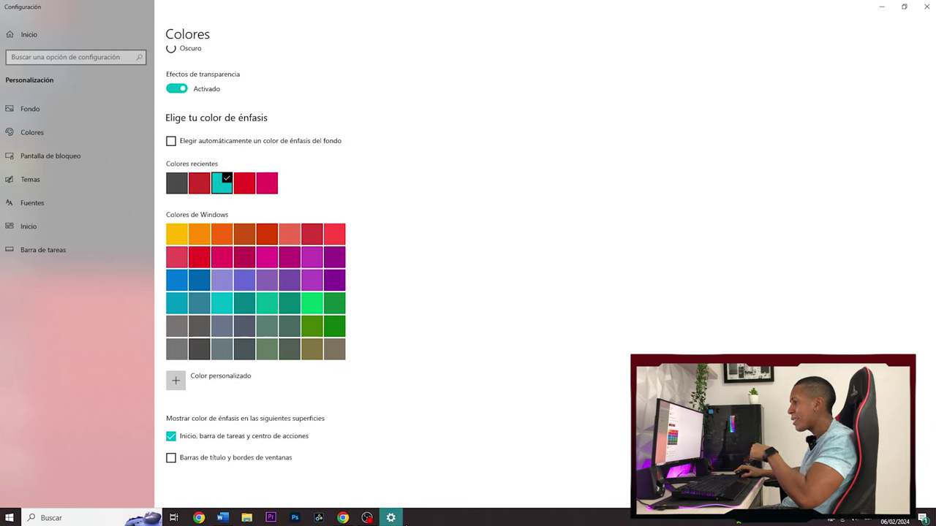
{"action": "left_click", "coordinate": [182, 238]}
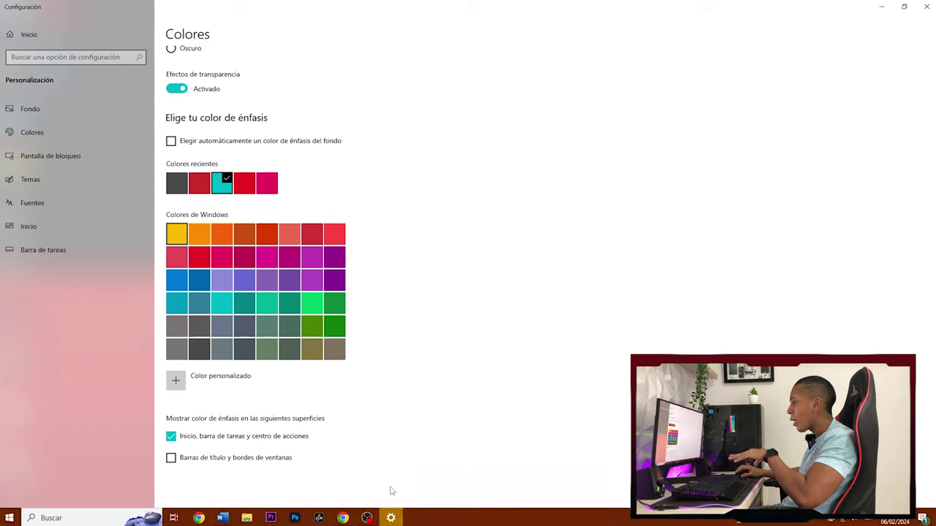
Check the yellow accent color on the Start menu, and change the accent back to the recent dark grey.
{"action": "left_click", "coordinate": [9, 519]}
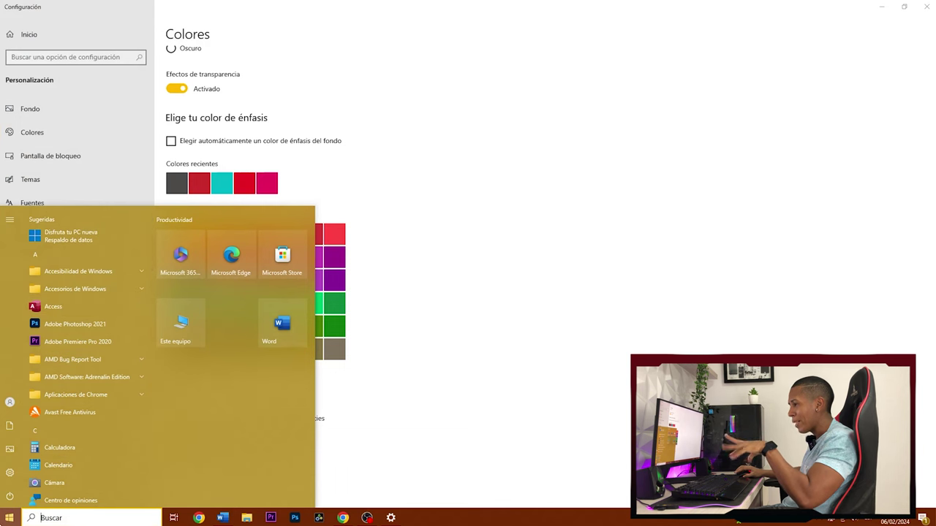
{"action": "key", "text": "Escape"}
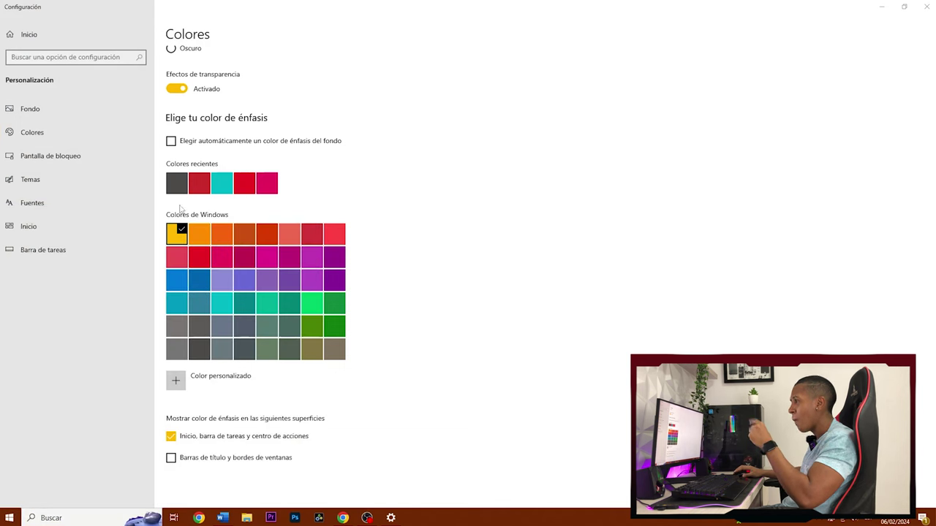
{"action": "left_click", "coordinate": [176, 183]}
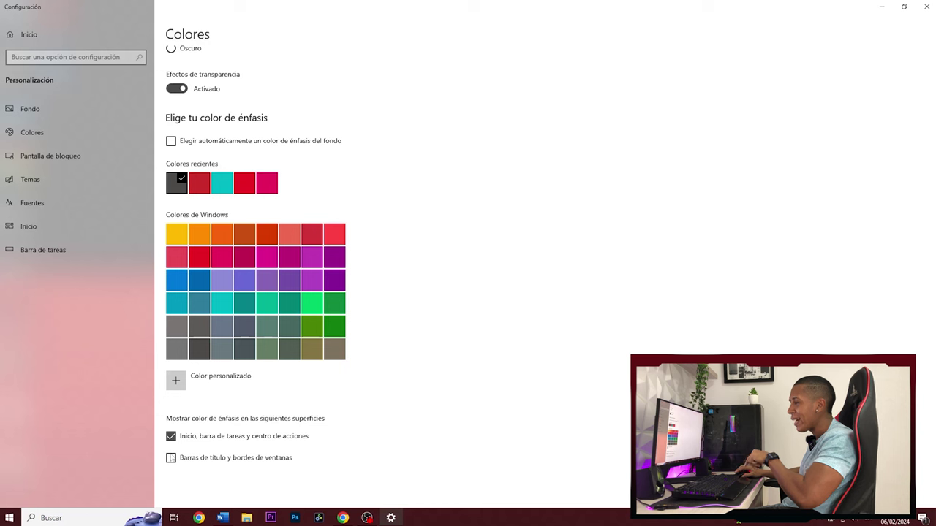
Show the accent color only on title bars and window borders, choose yellow, and check the Start menu.
{"action": "left_click", "coordinate": [172, 459]}
{"action": "left_click", "coordinate": [173, 439]}
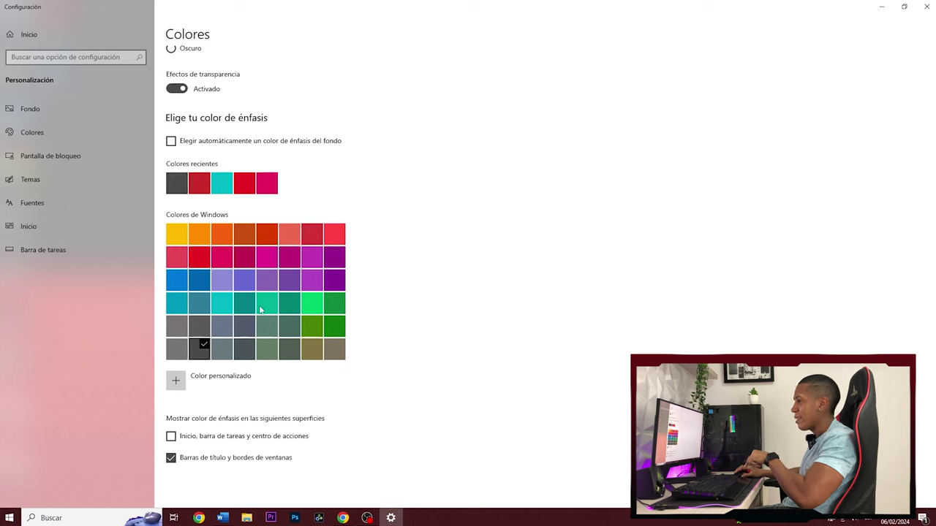
{"action": "left_click", "coordinate": [177, 234]}
{"action": "left_click", "coordinate": [9, 519]}
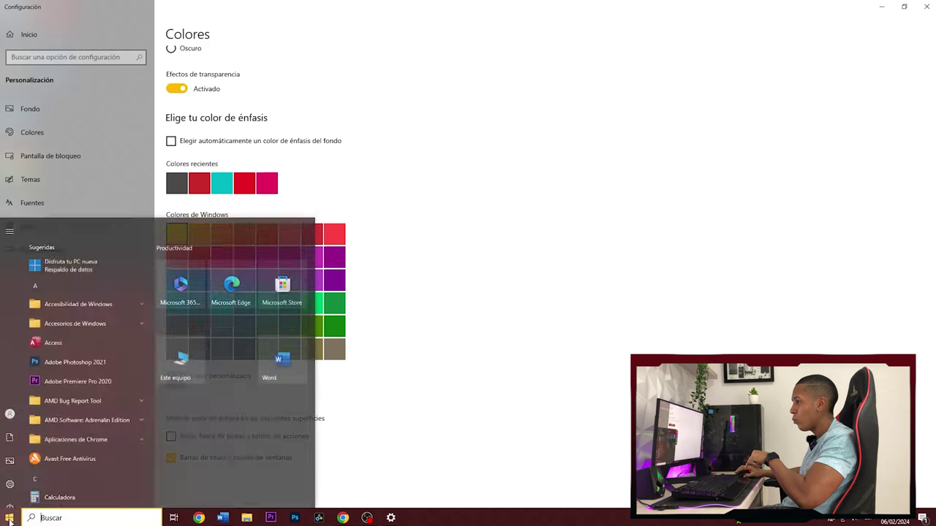
{"action": "left_click", "coordinate": [10, 520]}
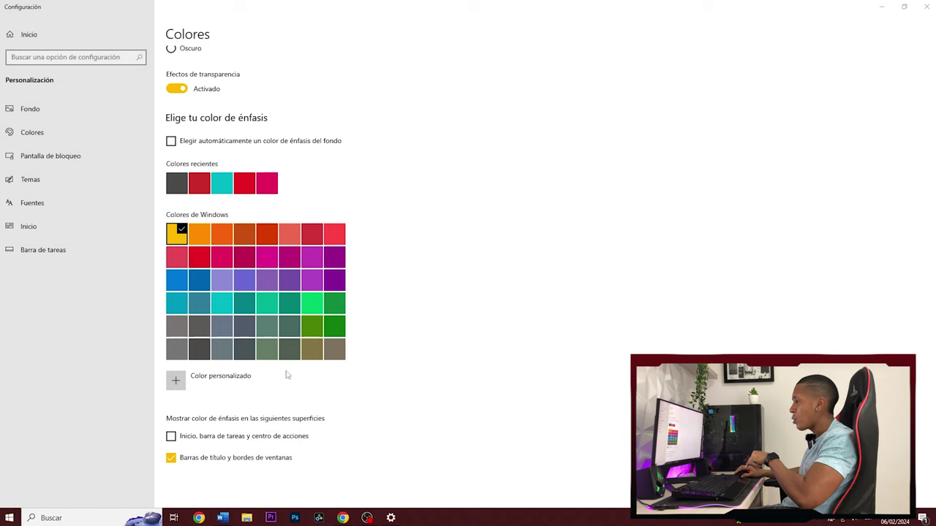
Check the accent on a File Explorer window, disable it for title bars and window borders, and restore the dark grey accent.
{"action": "left_click", "coordinate": [246, 518]}
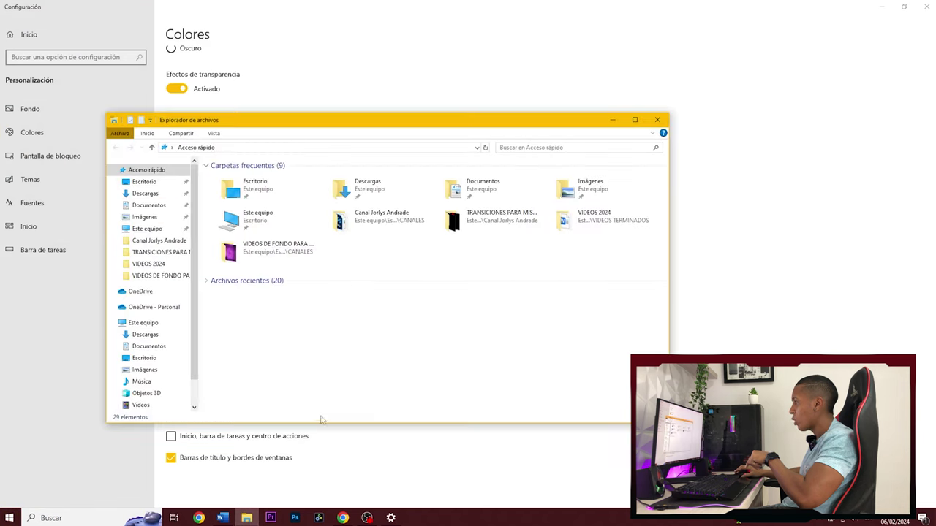
{"action": "left_click_drag", "start_coordinate": [354, 120], "coordinate": [562, 87]}
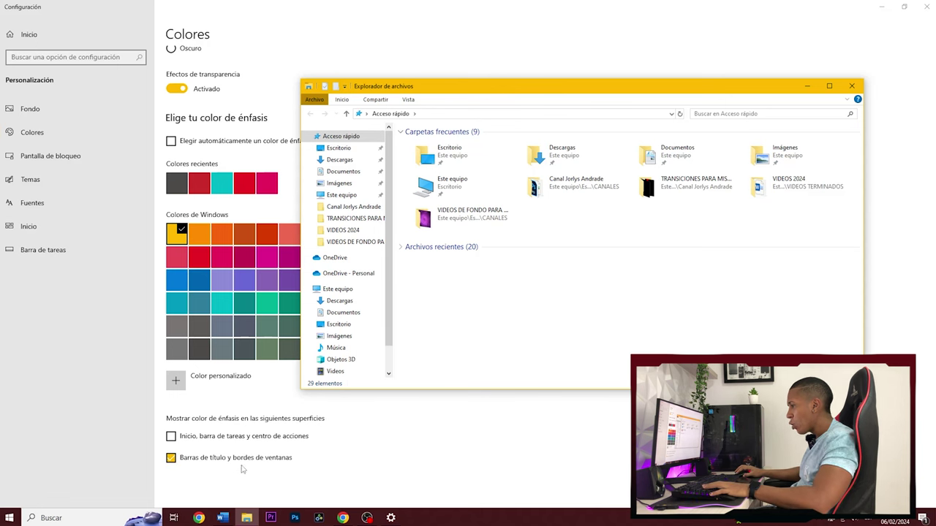
{"action": "left_click", "coordinate": [172, 459]}
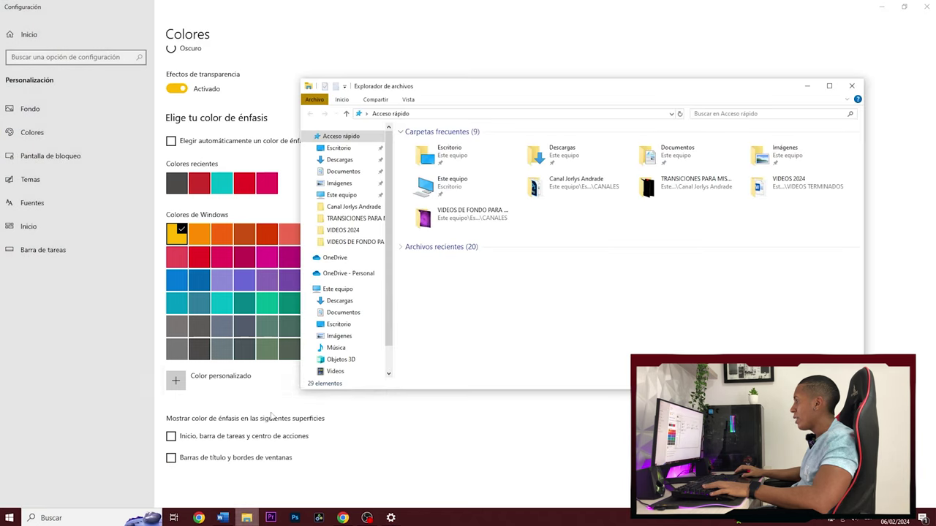
{"action": "left_click", "coordinate": [851, 86]}
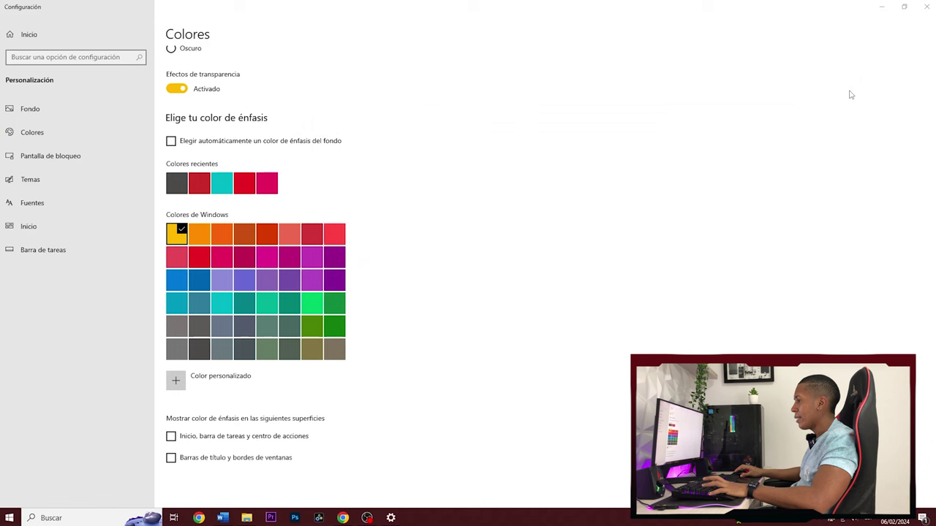
{"action": "left_click", "coordinate": [177, 187]}
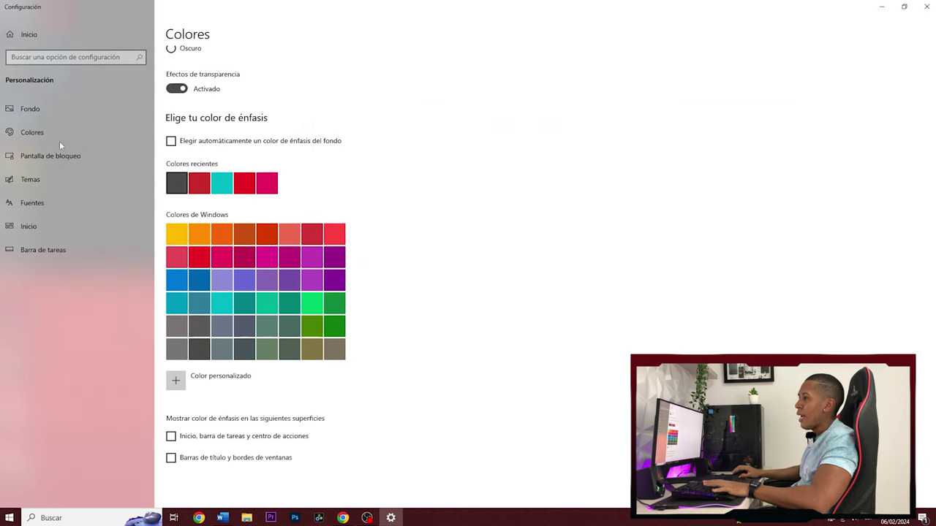
Open the Pantalla de bloqueo settings and review the background options, keeping Contenido destacado de Windows.
{"action": "left_click", "coordinate": [51, 159]}
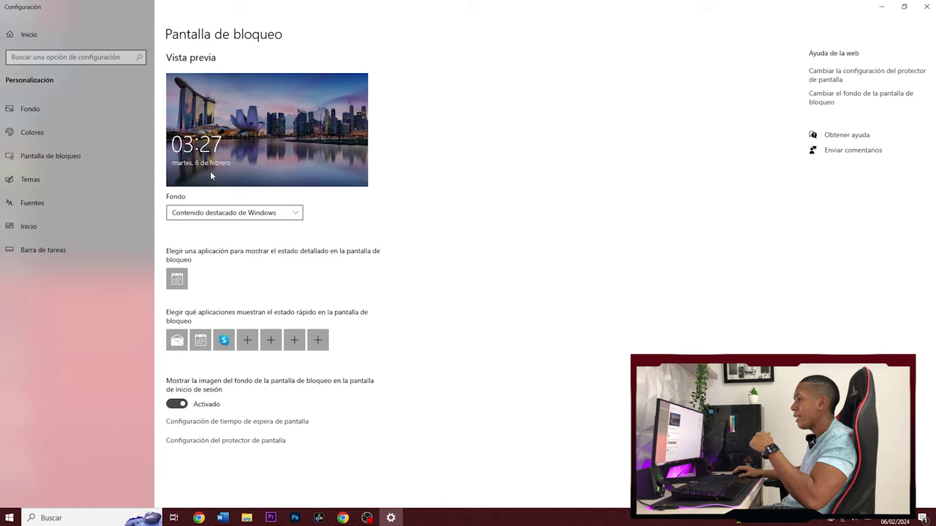
{"action": "left_click", "coordinate": [294, 216]}
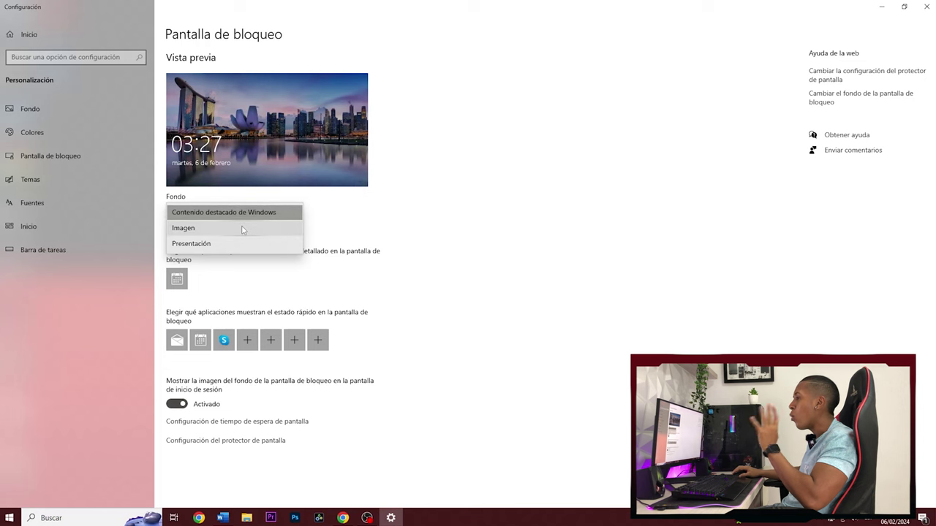
{"action": "left_click", "coordinate": [448, 235]}
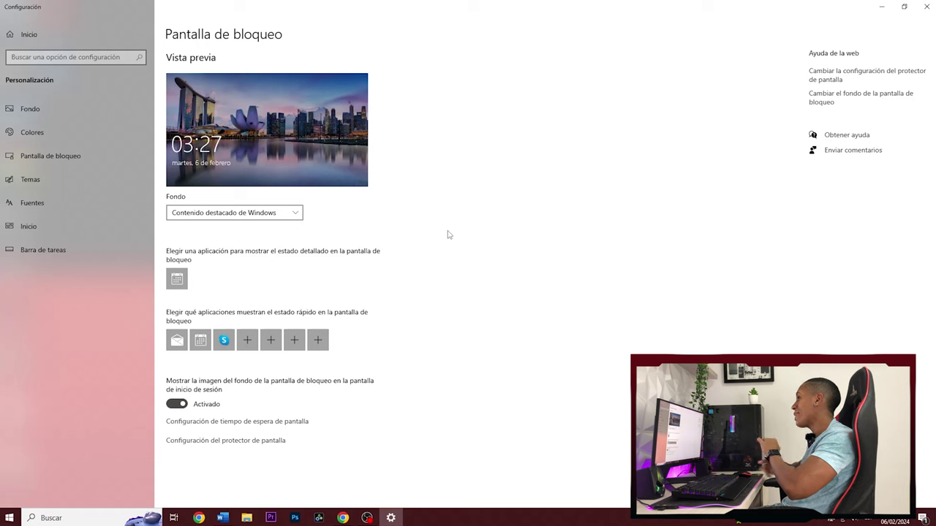
{"action": "left_click", "coordinate": [298, 216]}
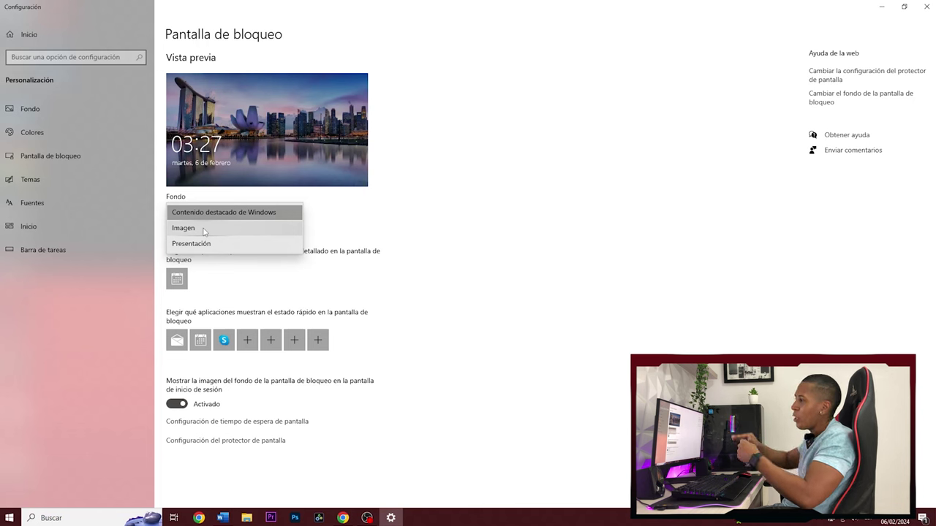
{"action": "left_click", "coordinate": [473, 223]}
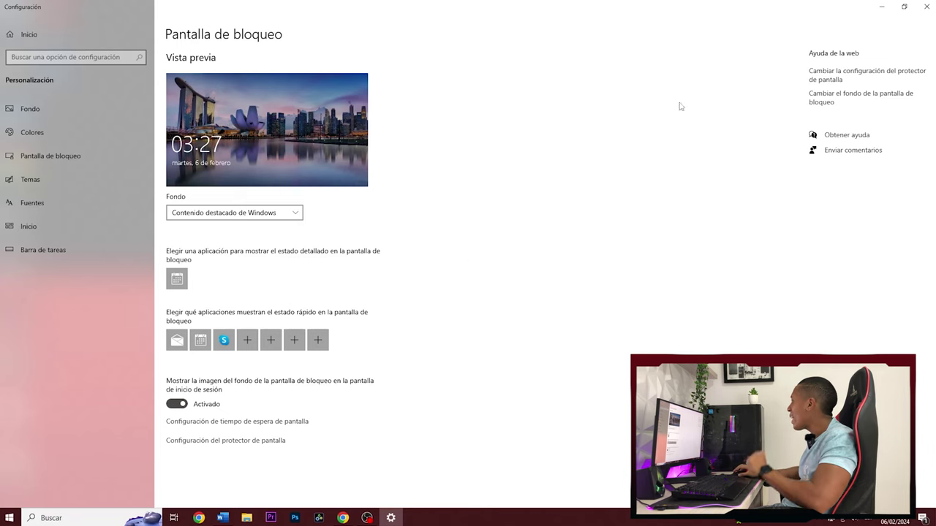
Minimize the settings, switch to Google Chrome and view the KeysOff product pages for Windows 10 and Windows 11 Professional.
{"action": "left_click", "coordinate": [881, 6]}
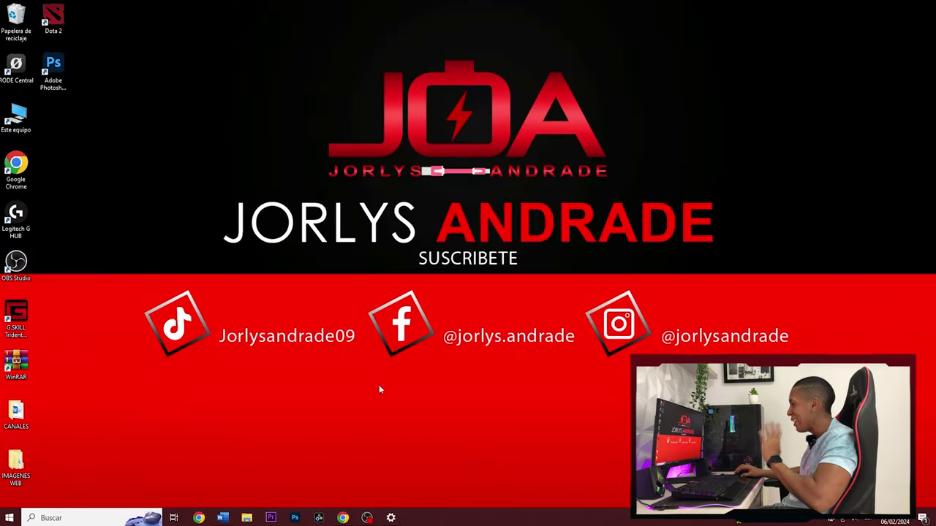
{"action": "left_click", "coordinate": [343, 517]}
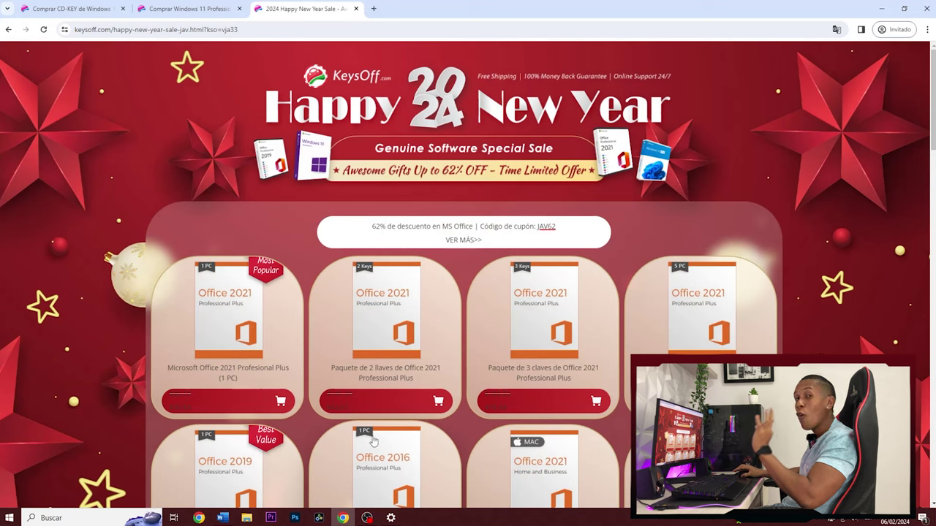
{"action": "left_click", "coordinate": [96, 8]}
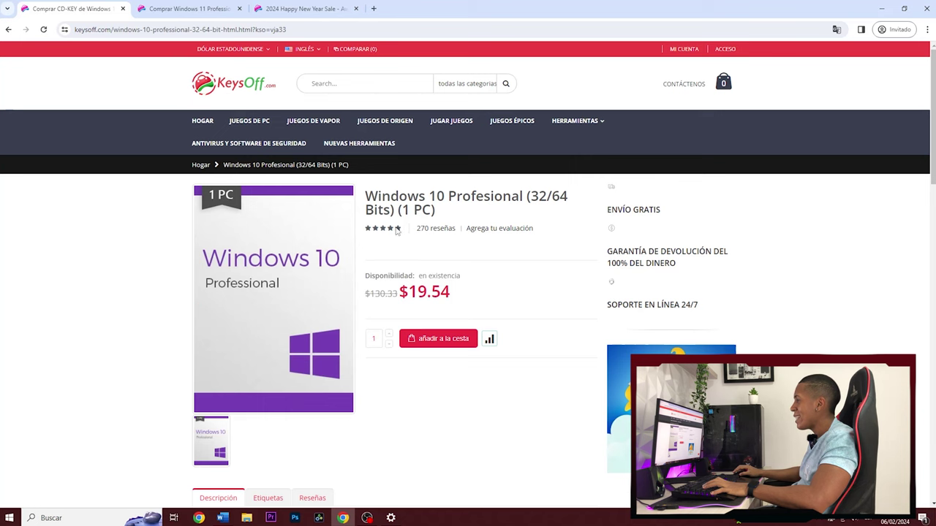
{"action": "left_click", "coordinate": [213, 7]}
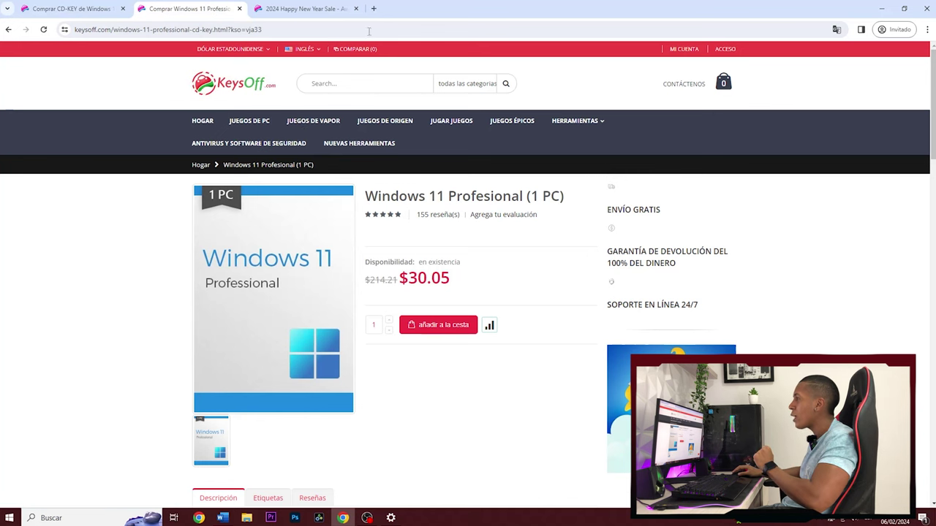
Browse the 2024 Happy New Year sale page from the Office offers down to the Windows and Office bundles.
{"action": "left_click", "coordinate": [314, 6]}
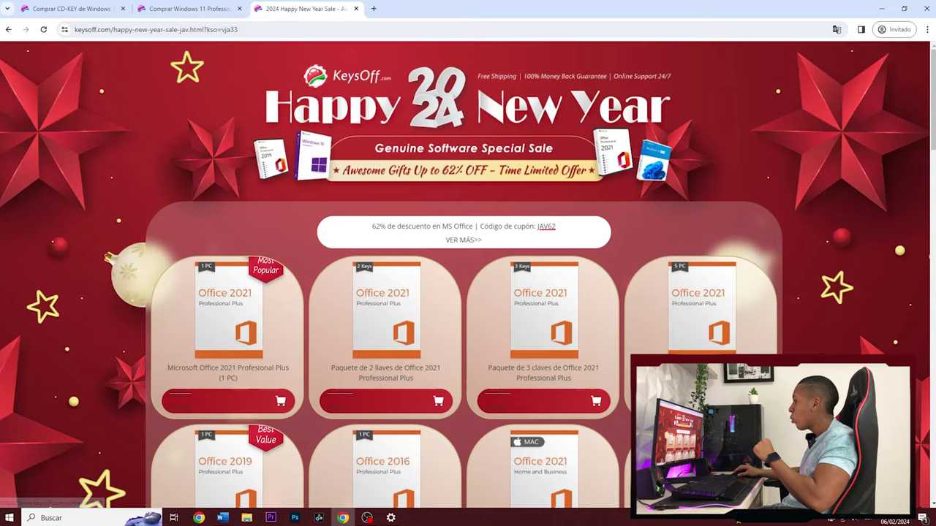
{"action": "scroll", "coordinate": [468, 277], "scroll_direction": "down", "scroll_amount": 1}
{"action": "scroll", "coordinate": [933, 151], "scroll_direction": "down", "scroll_amount": 4}
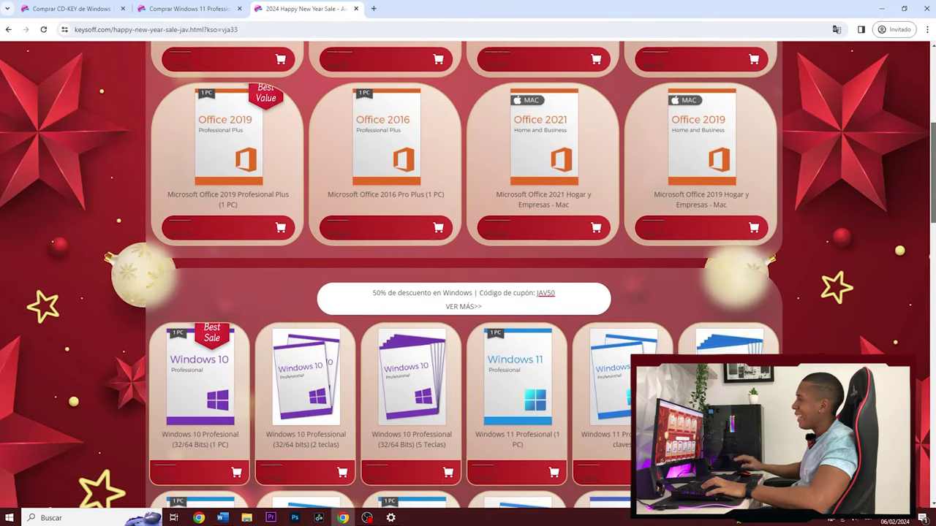
{"action": "left_click_drag", "start_coordinate": [933, 132], "coordinate": [922, 261]}
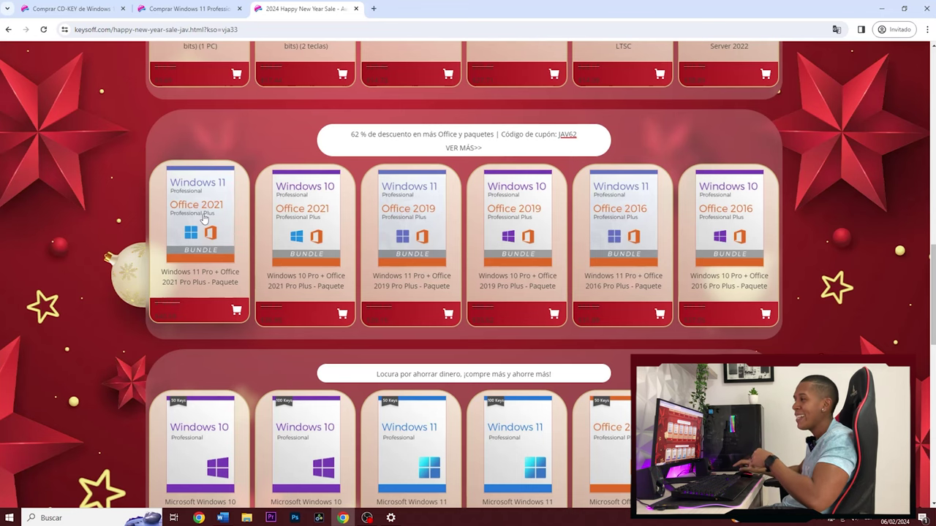
Revisit the Windows 11 and Windows 10 Professional product pages and return to the New Year sale page.
{"action": "left_click", "coordinate": [183, 8]}
{"action": "key", "text": "ctrl+shift+Tab"}
{"action": "left_click", "coordinate": [183, 6]}
{"action": "left_click", "coordinate": [270, 6]}
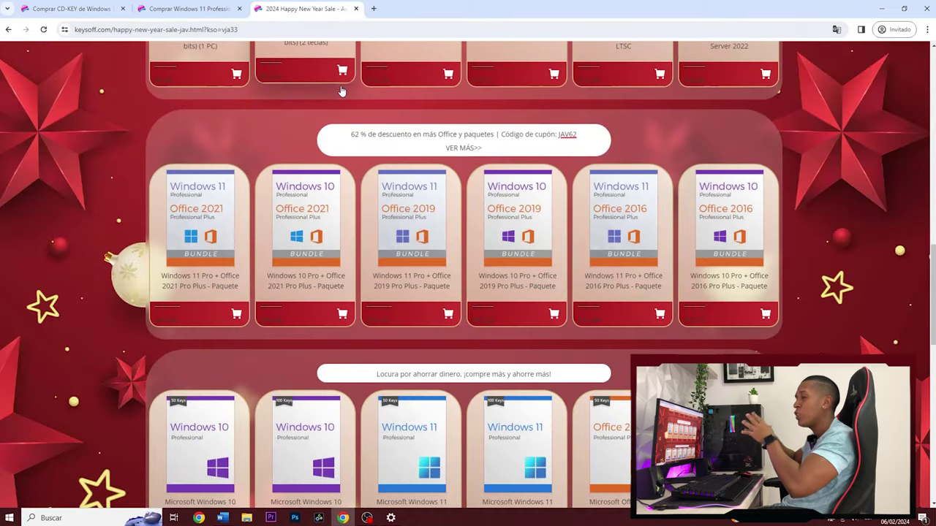